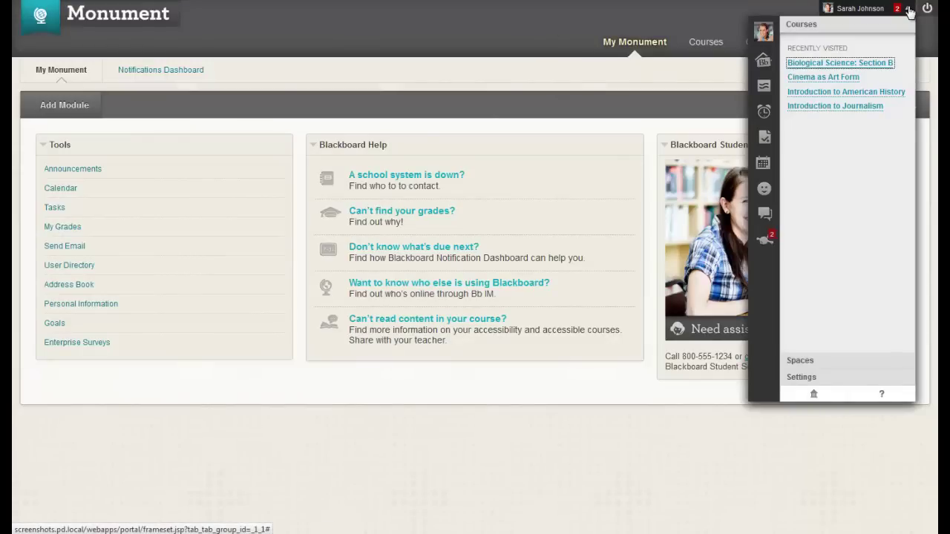
Post 'Anyone have good notes from yesterday's bio lecture?' on the profile wall, then open Edit My Blackboard Profile
left_click(762, 32)
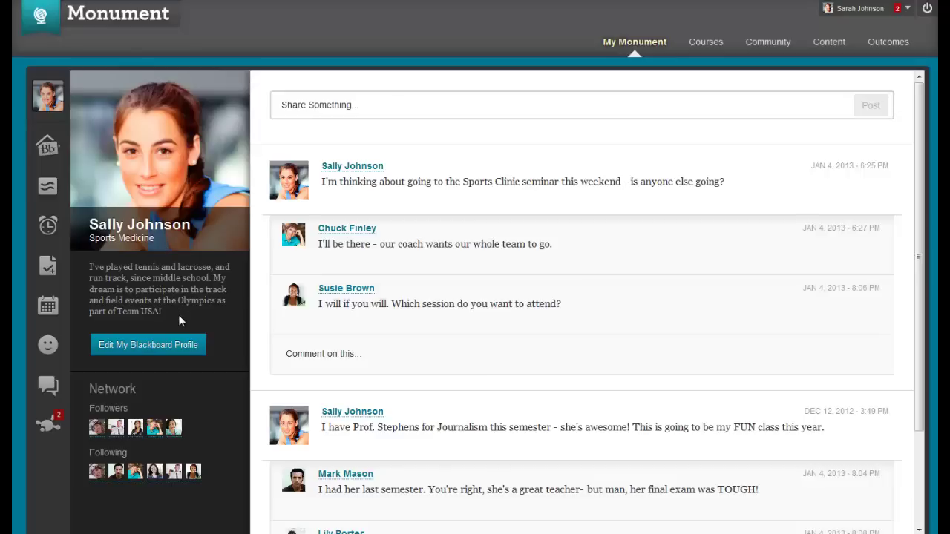
left_click(414, 112)
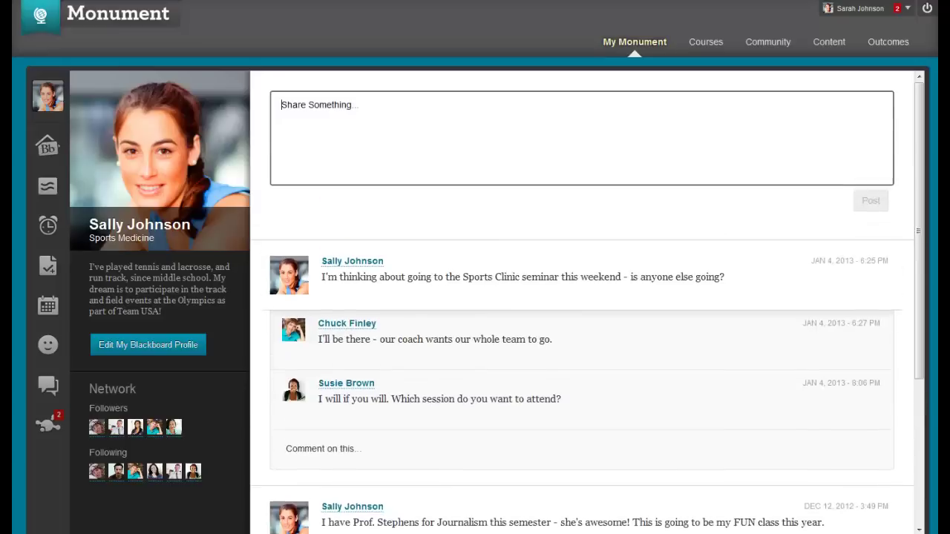
type("Anyone have good notes from yesterday's bio lecture?")
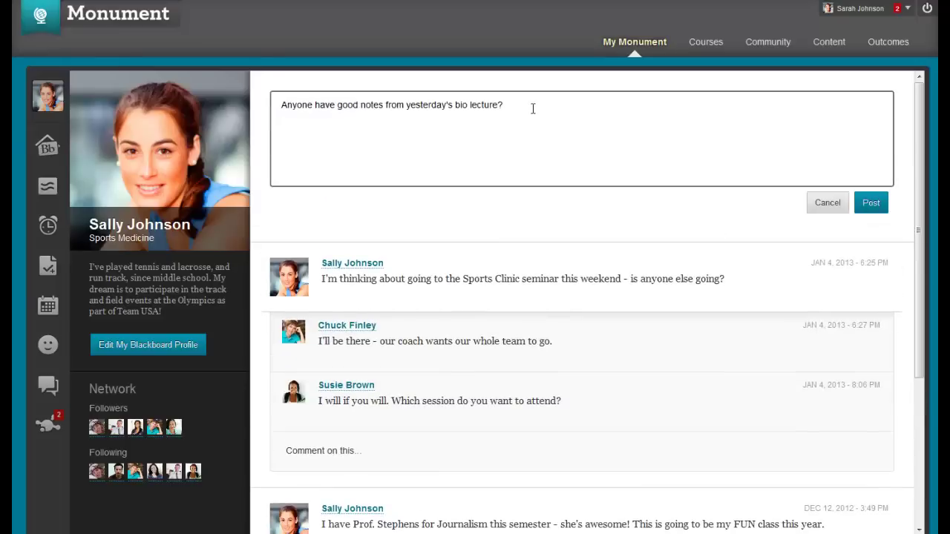
left_click(867, 209)
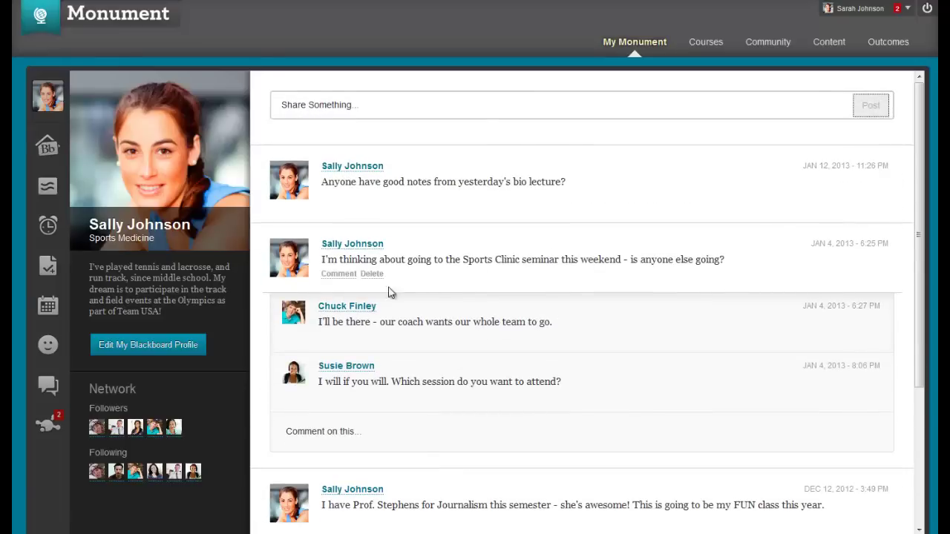
left_click(179, 345)
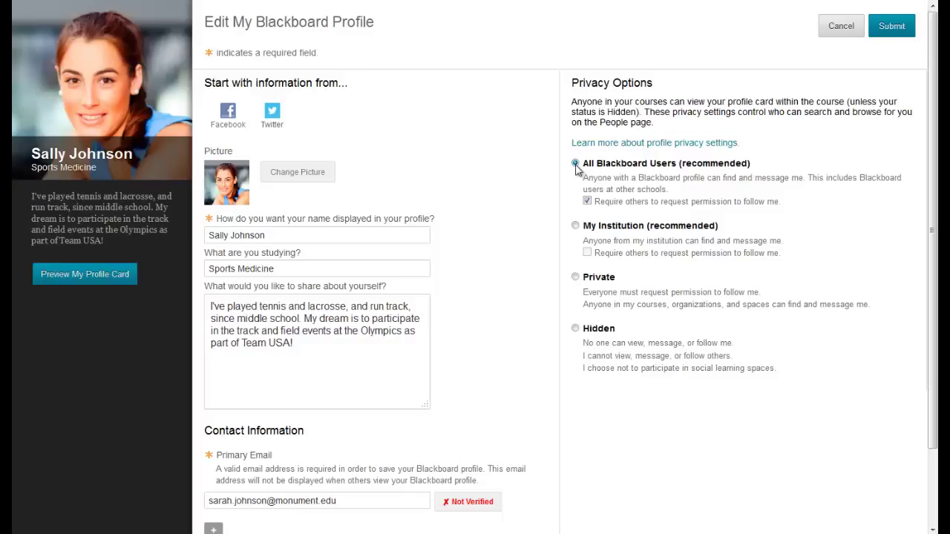
Try the My Institution, Private and Hidden privacy levels, then cancel without saving
left_click(576, 226)
left_click(576, 278)
left_click(576, 329)
left_click(855, 29)
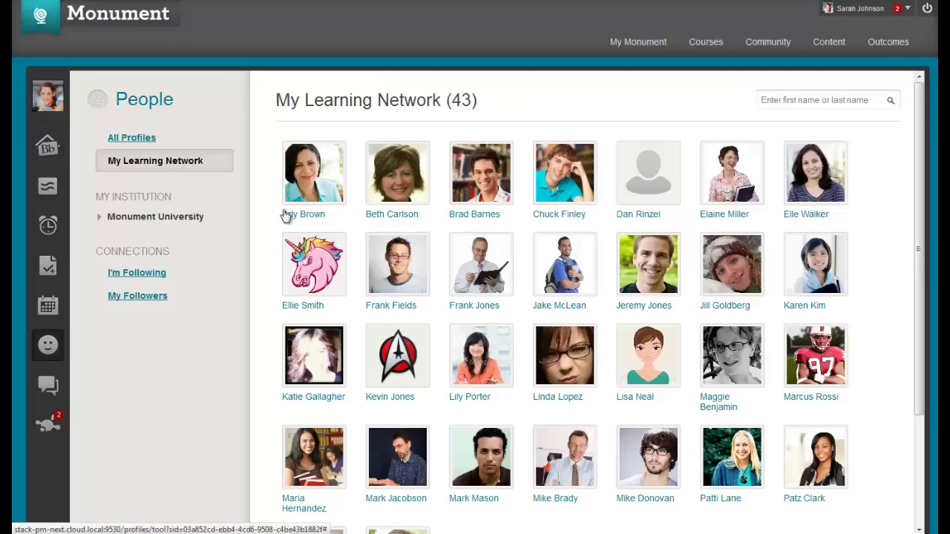
View a classmate's full profile, then the profile of a followed classmate
mouse_move(416, 257)
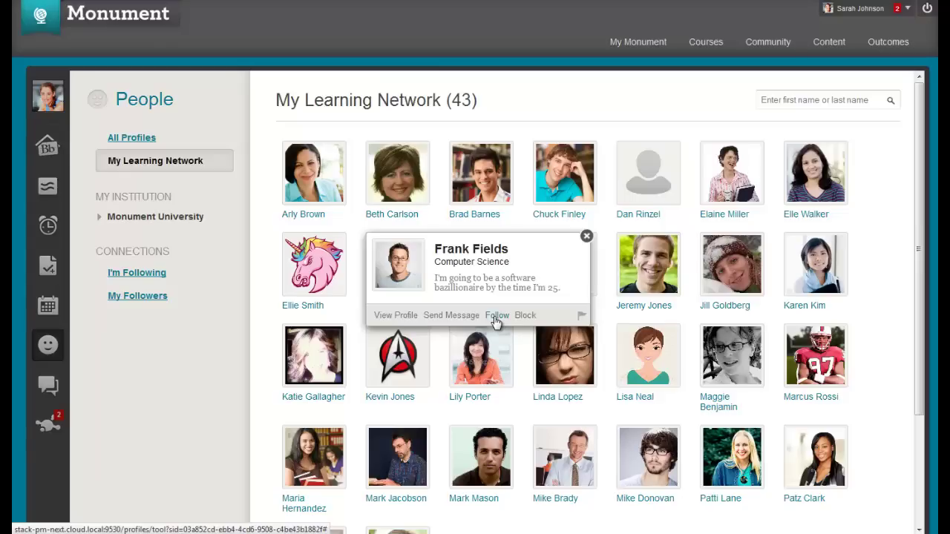
left_click(413, 318)
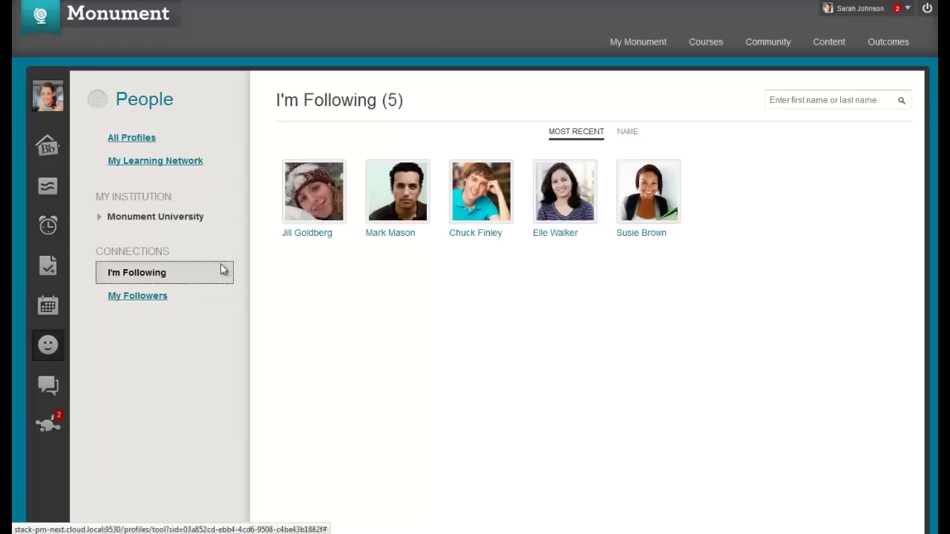
mouse_move(578, 213)
left_click(565, 256)
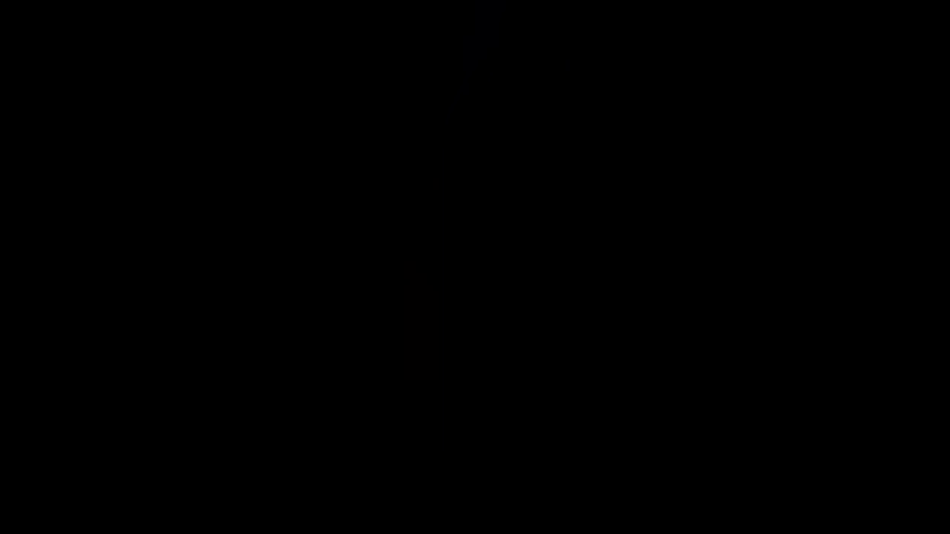
List the 16 members of Introduction to American History under Monument University in People
left_click(51, 354)
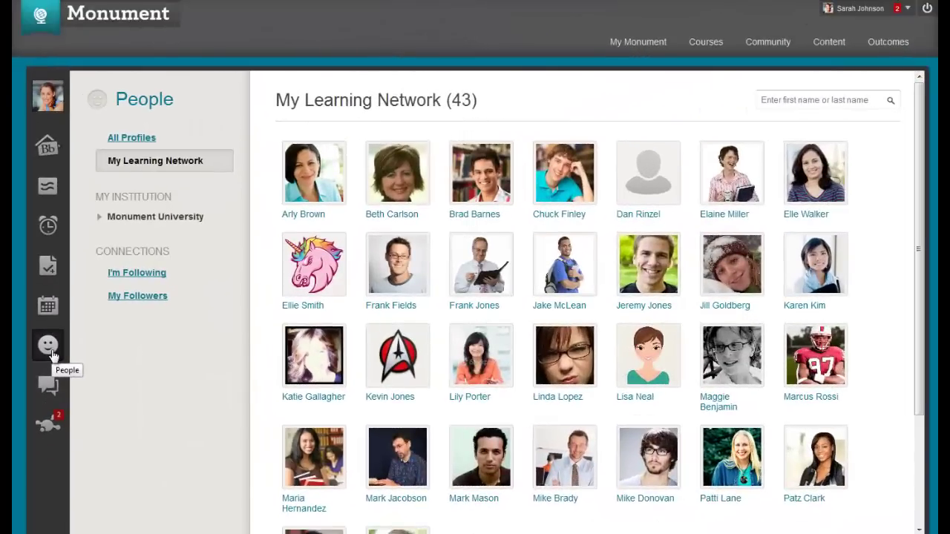
left_click(157, 219)
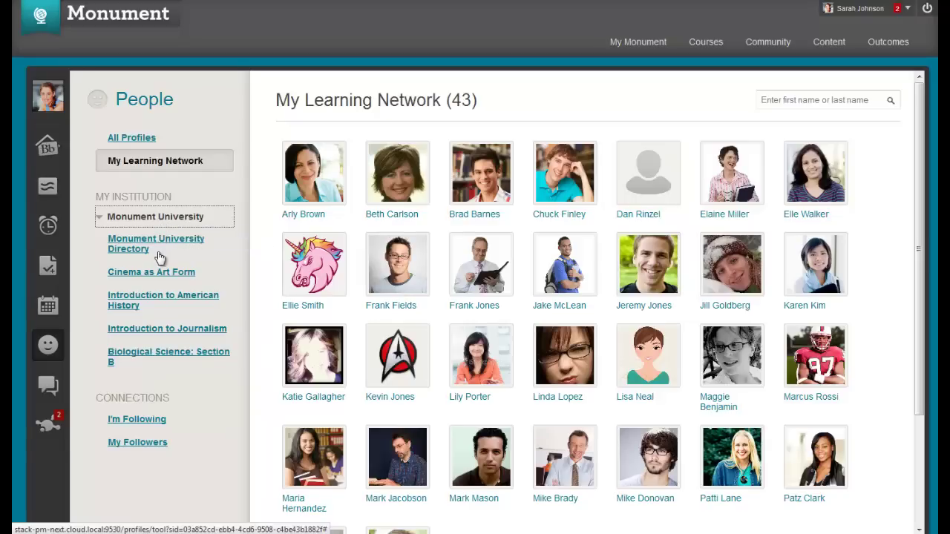
left_click(155, 300)
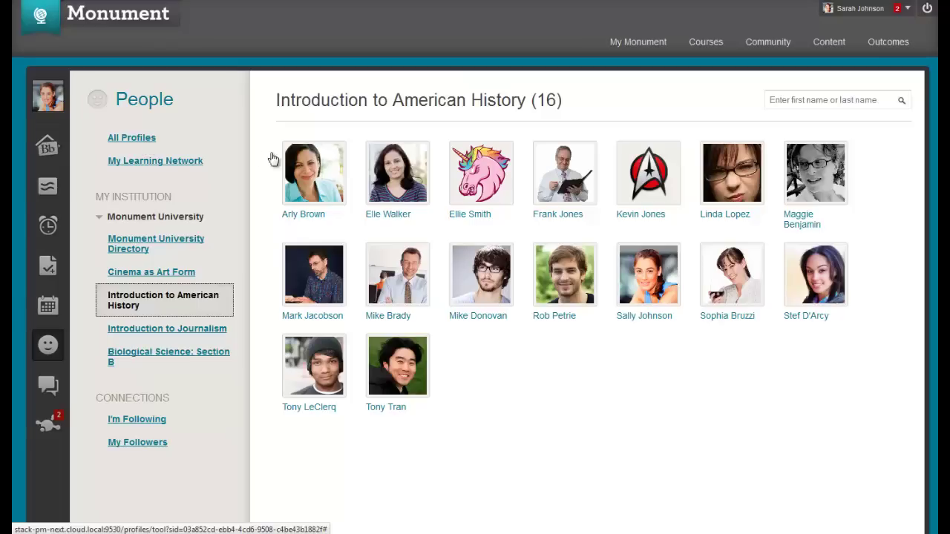
Check a classmate's profile card, then go to the Messages inbox
mouse_move(395, 174)
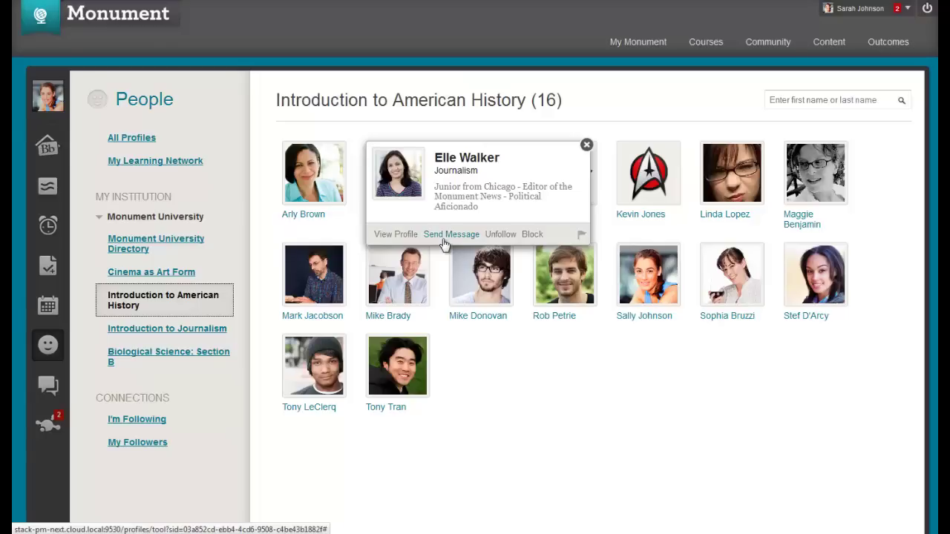
left_click(47, 386)
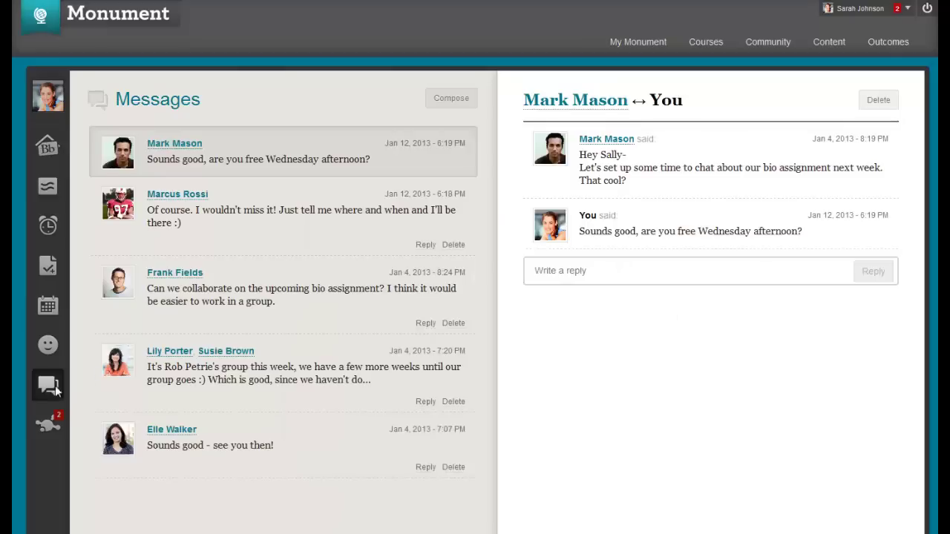
Read the second conversation and the bio assignment conversation, then go to Spaces
left_click(269, 240)
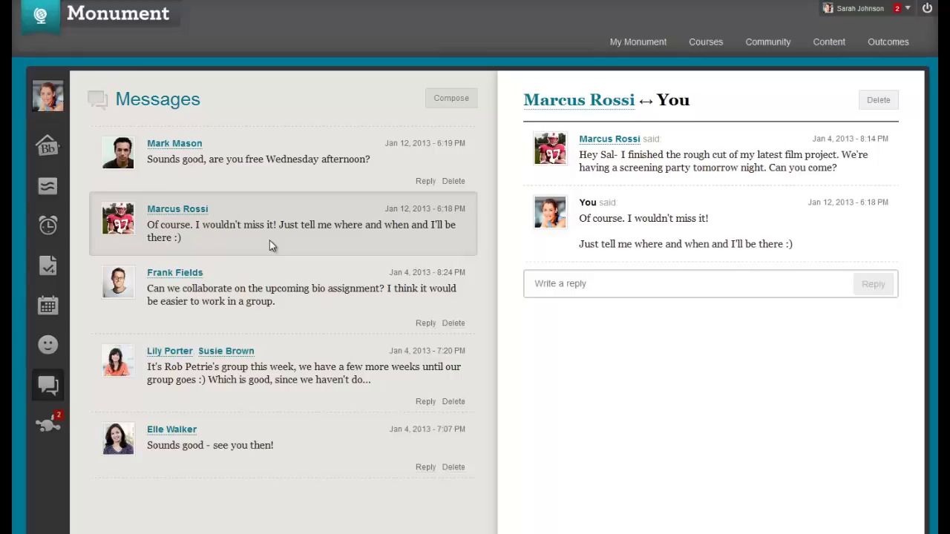
left_click(271, 275)
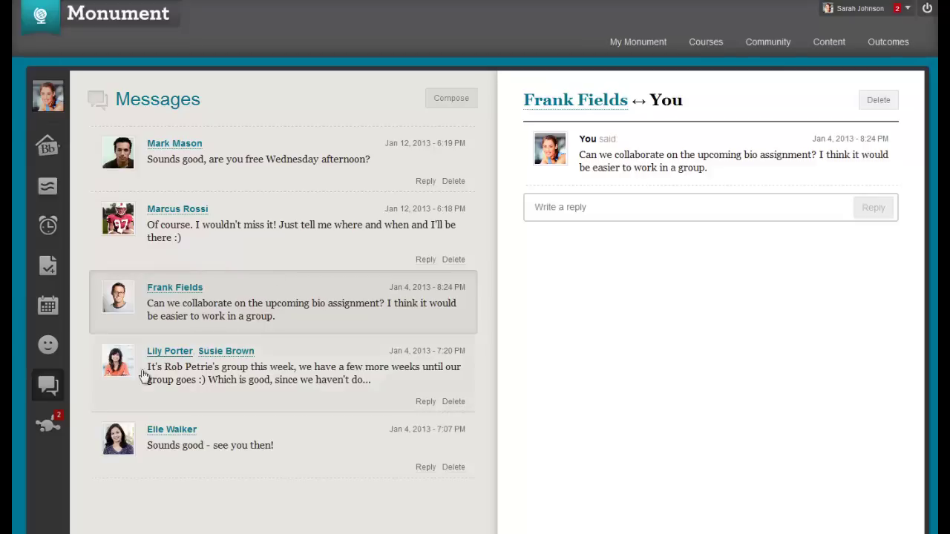
left_click(46, 426)
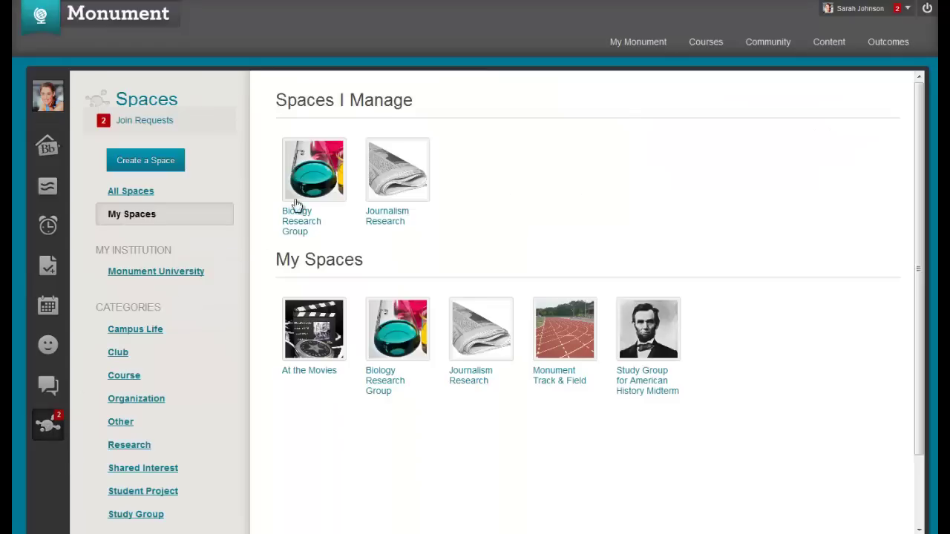
Preview Biology Research Group and At the Movies, then start a new space named 'Bio Study Group'
left_click(331, 180)
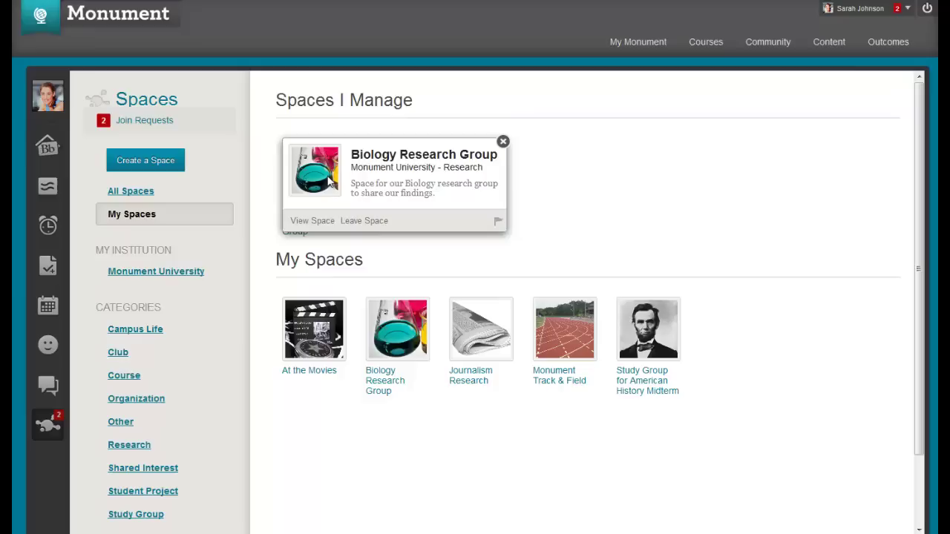
left_click(304, 317)
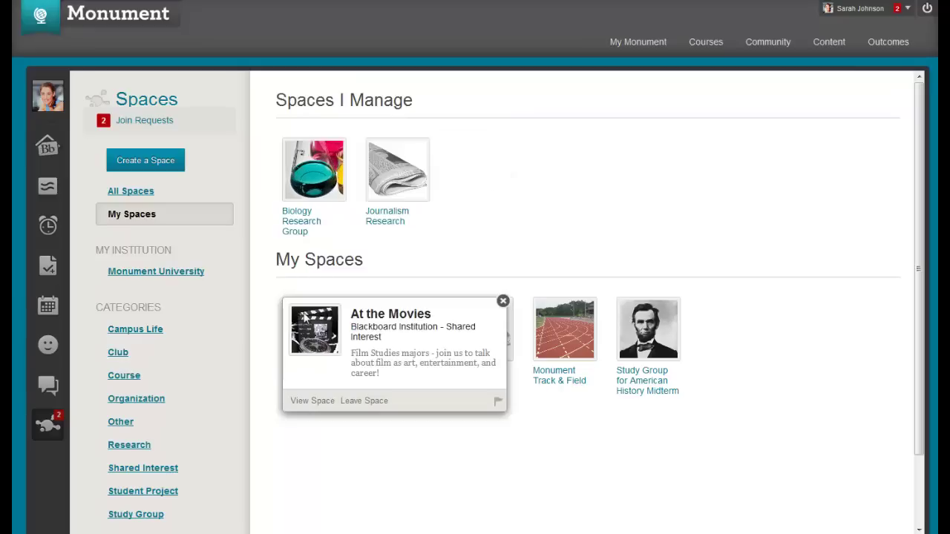
left_click(157, 168)
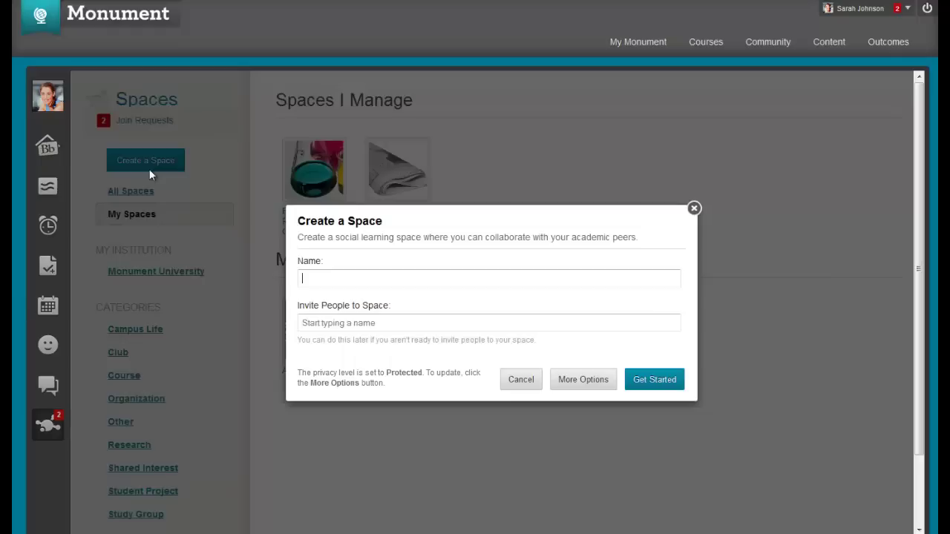
type("Bio Study Group")
Invite one classmate found by name search, then bring up the space's full settings page
left_click(339, 325)
type("jill")
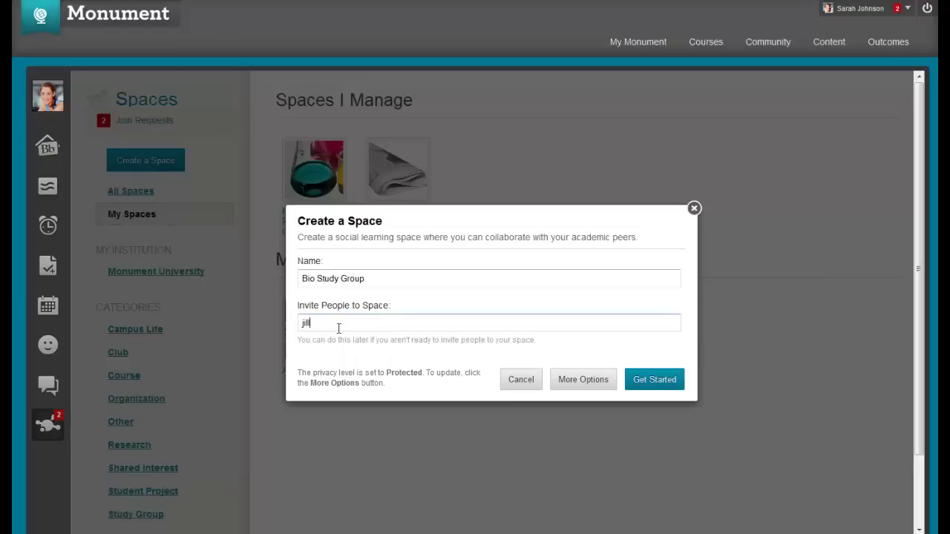
left_click(346, 346)
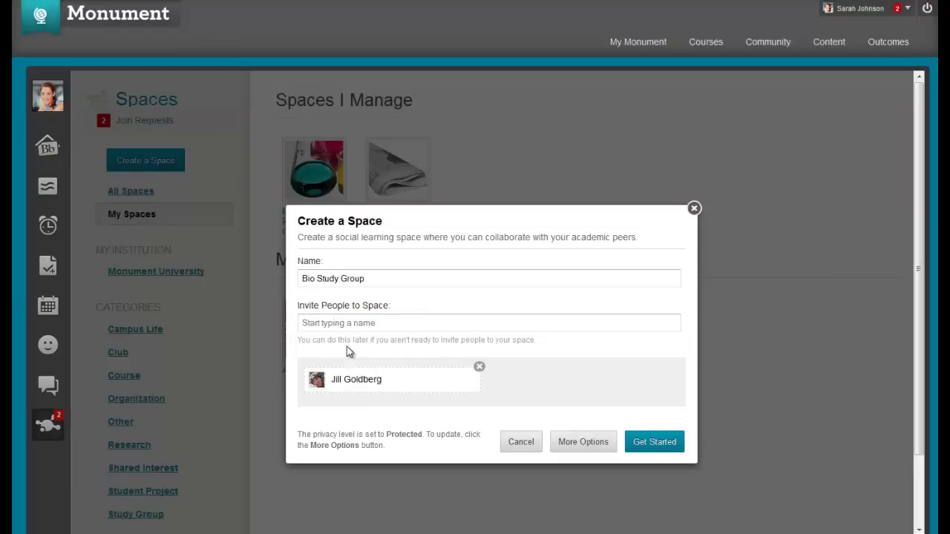
left_click(587, 448)
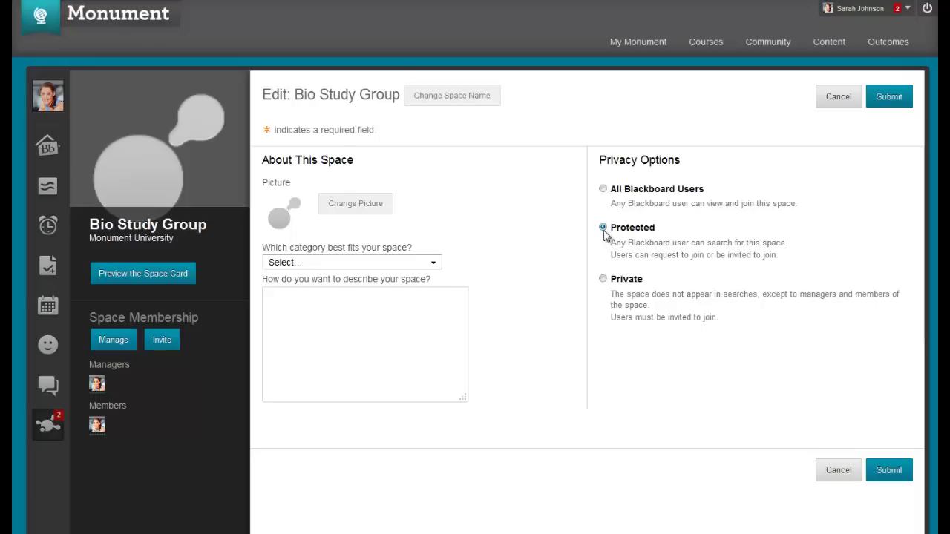
Set Bio Study Group's privacy to Private, leave the category unselected, and submit
left_click(604, 189)
left_click(602, 280)
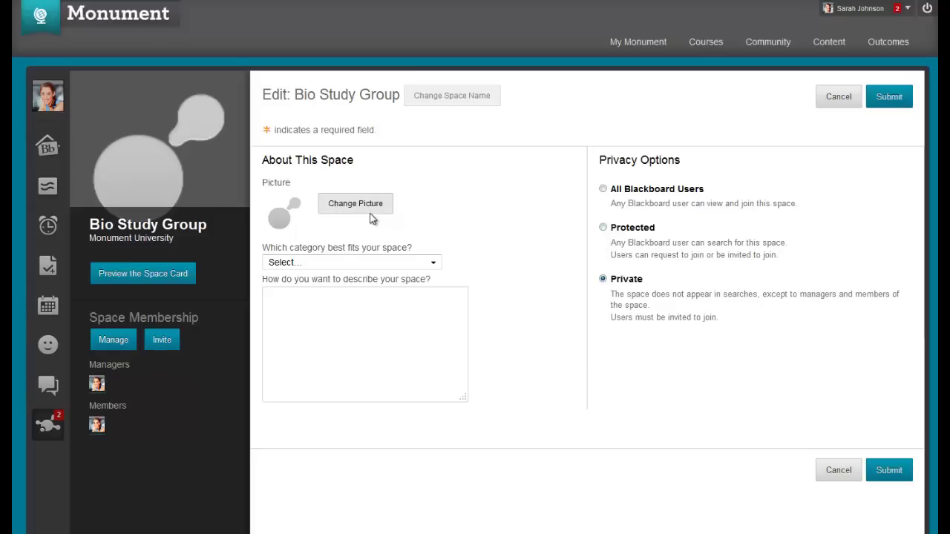
left_click(355, 262)
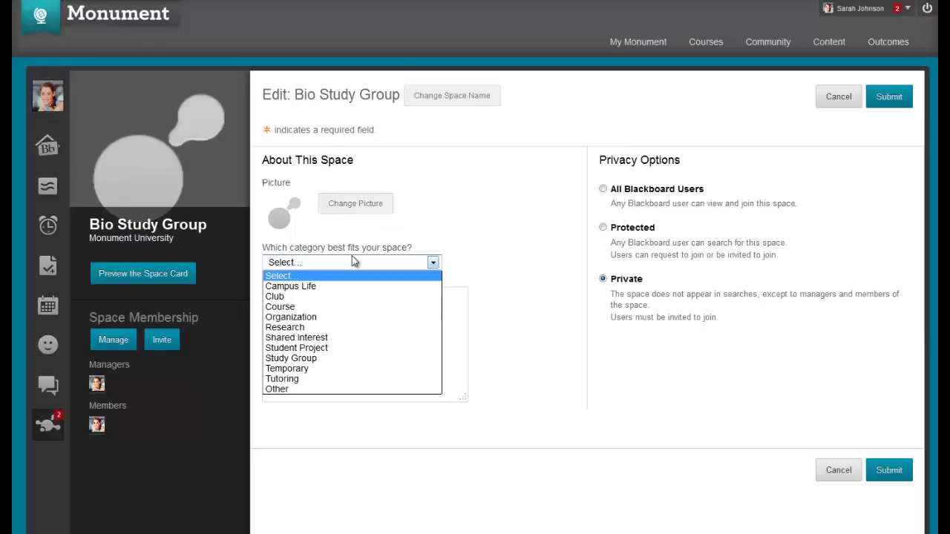
left_click(449, 247)
left_click(885, 102)
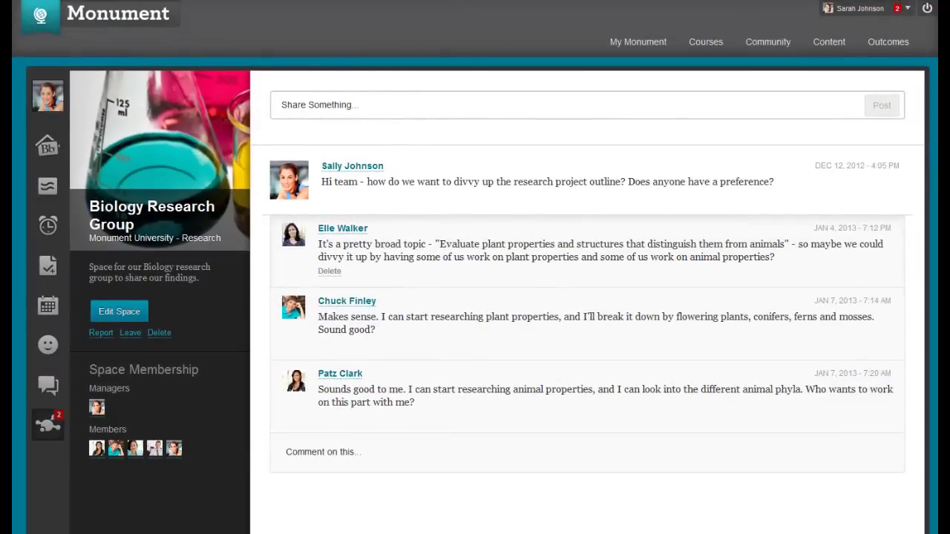
Go back to Spaces, where Bio Study Group now appears among the three managed spaces
left_click(47, 426)
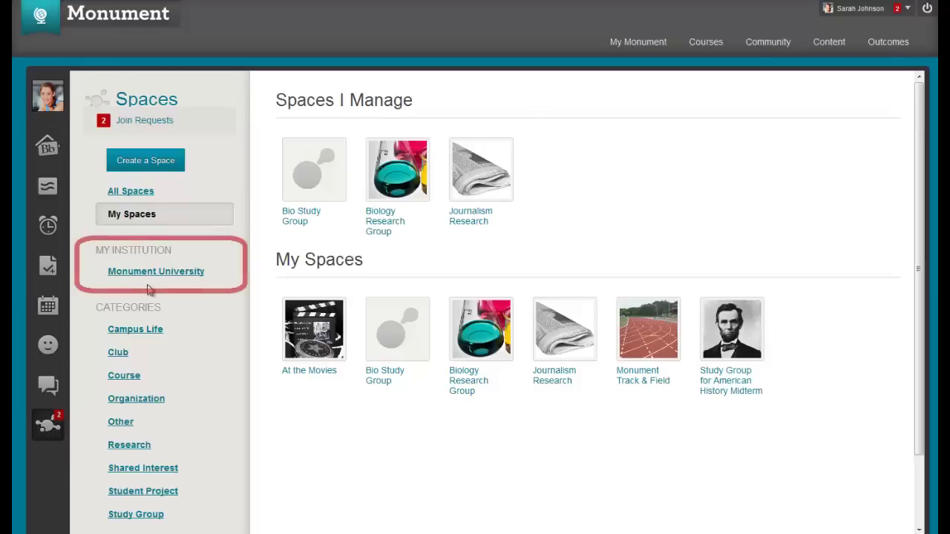